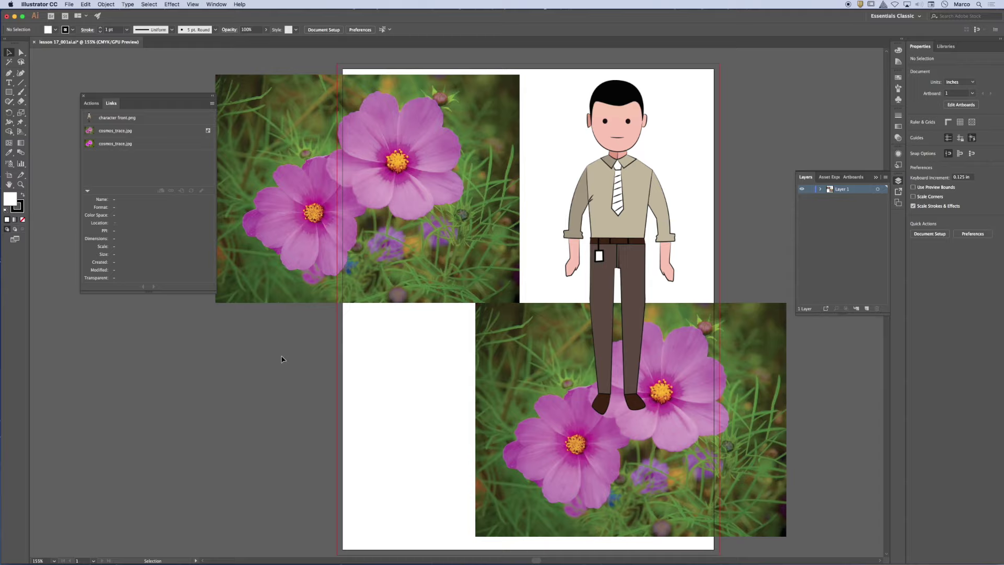
- Create a TEST text object on the pasteboard with the Type tool
{"action": "left_click", "coordinate": [69, 4]}
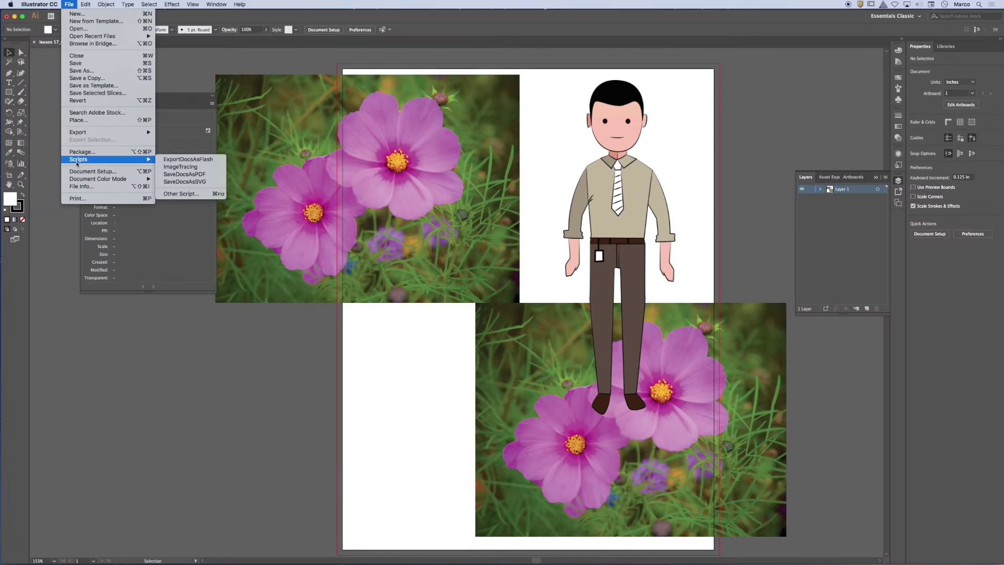
{"action": "left_click", "coordinate": [725, 113]}
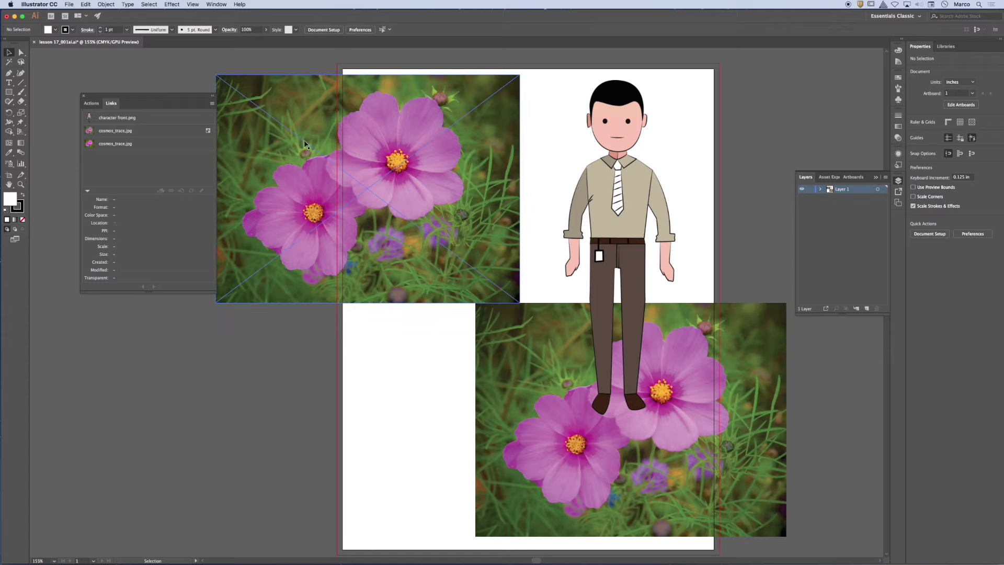
{"action": "left_click", "coordinate": [9, 83]}
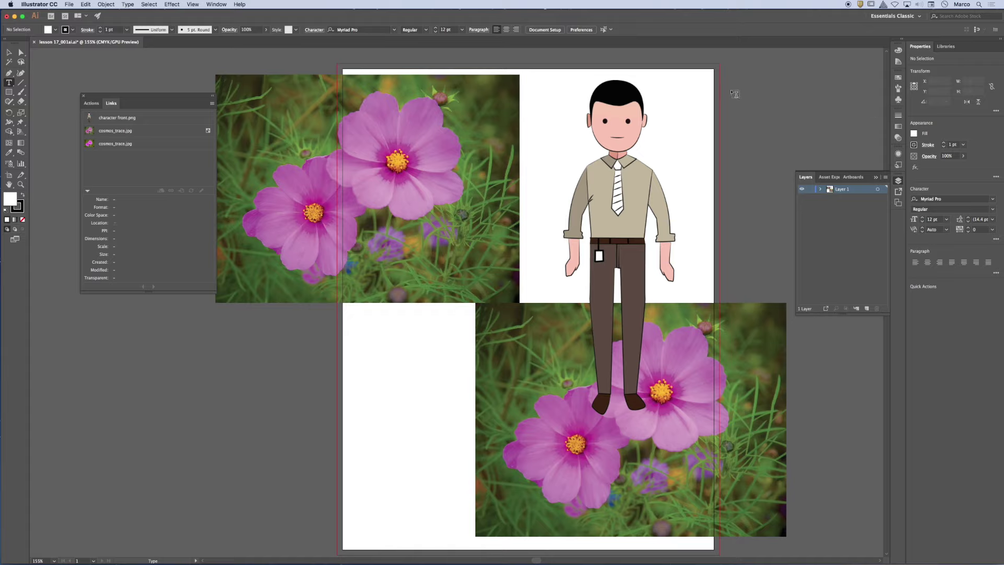
{"action": "left_click", "coordinate": [730, 90]}
{"action": "type", "text": "The"}
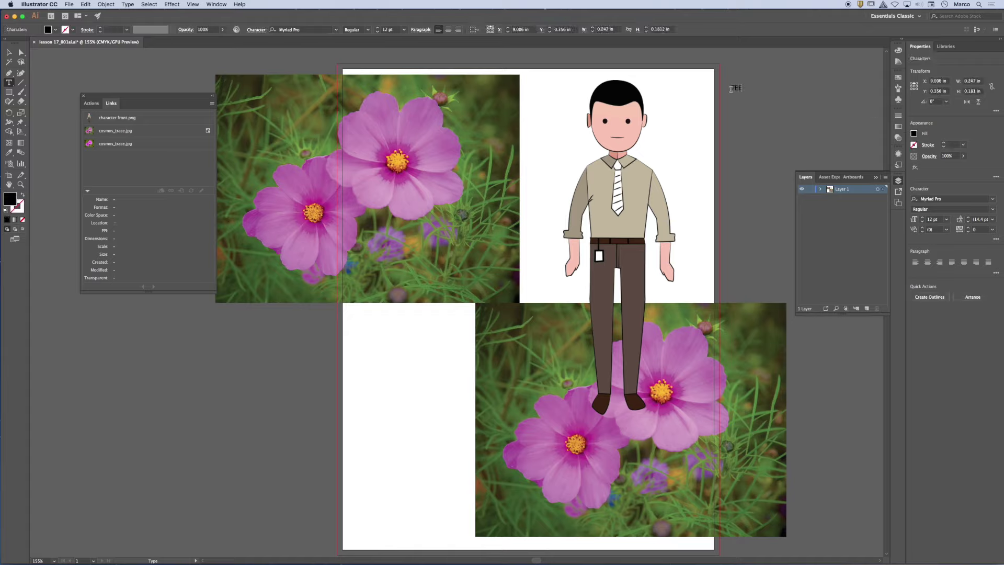
{"action": "type", "text": "T"}
- Enlarge TEST beside the man's head and paste a copy into the blank lower-left area
{"action": "left_click", "coordinate": [9, 53]}
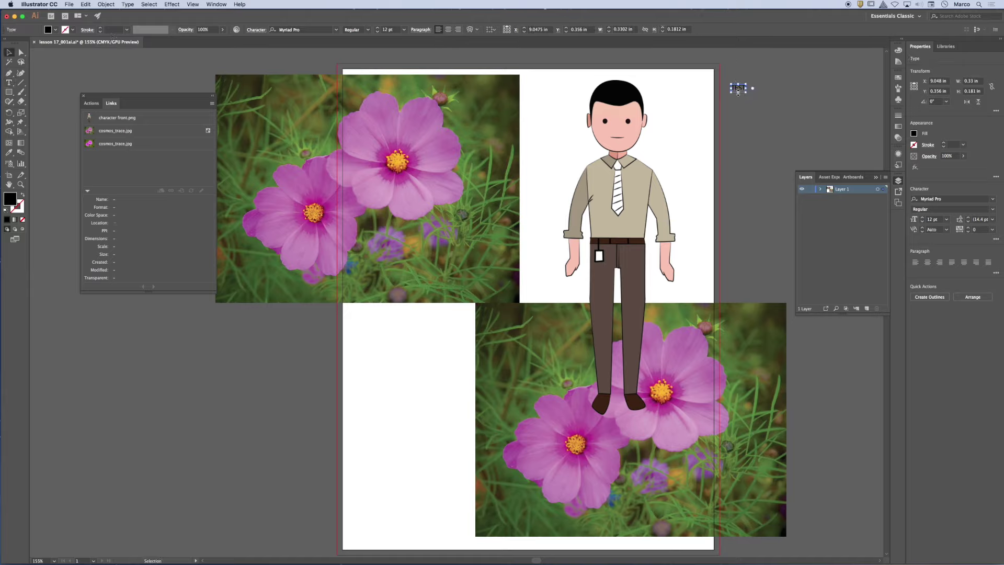
{"action": "left_click_drag", "start_coordinate": [737, 87], "coordinate": [709, 142]}
{"action": "mouse_move", "coordinate": [684, 110]}
{"action": "left_mouse_down"}
{"action": "mouse_move", "coordinate": [712, 117]}
{"action": "mouse_move", "coordinate": [675, 111]}
{"action": "left_mouse_up"}
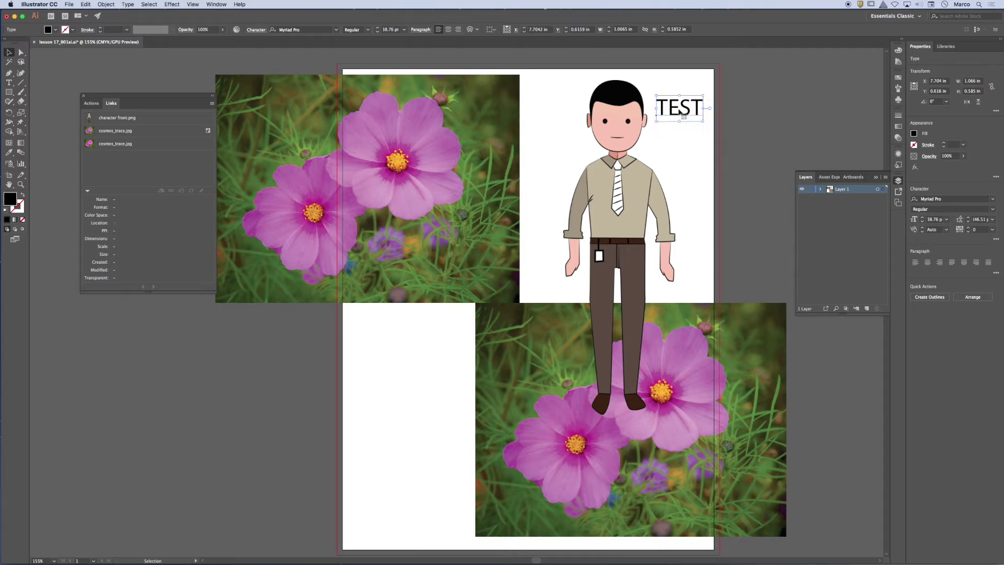
{"action": "key", "text": "super+c"}
{"action": "key", "text": "super+v"}
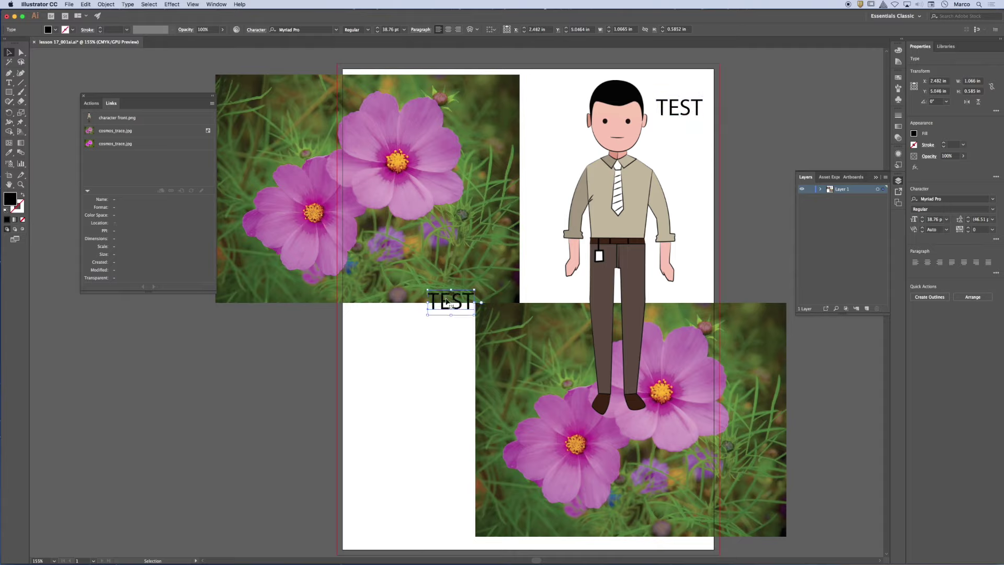
{"action": "left_click_drag", "start_coordinate": [448, 305], "coordinate": [406, 366]}
{"action": "left_click", "coordinate": [688, 116]}
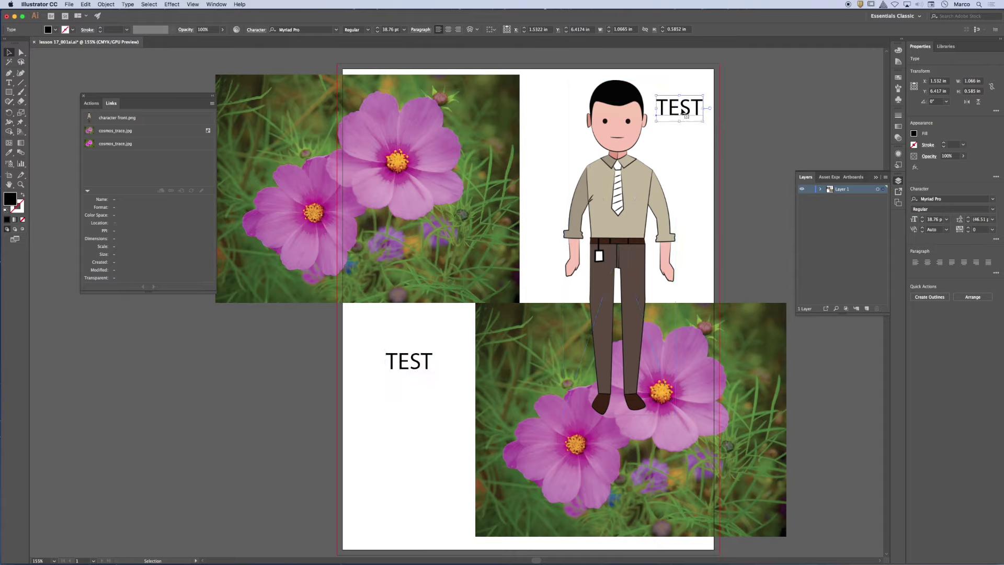
- Set the upper TEST in Double Feature and move it left of the man's head
{"action": "left_click", "coordinate": [336, 31]}
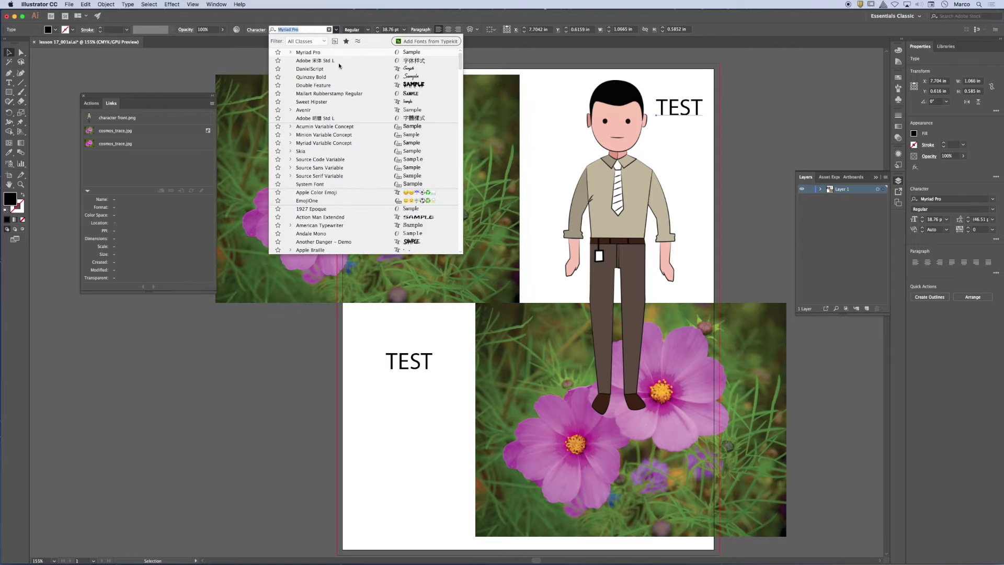
{"action": "left_click", "coordinate": [333, 86]}
{"action": "left_click_drag", "start_coordinate": [695, 112], "coordinate": [559, 113]}
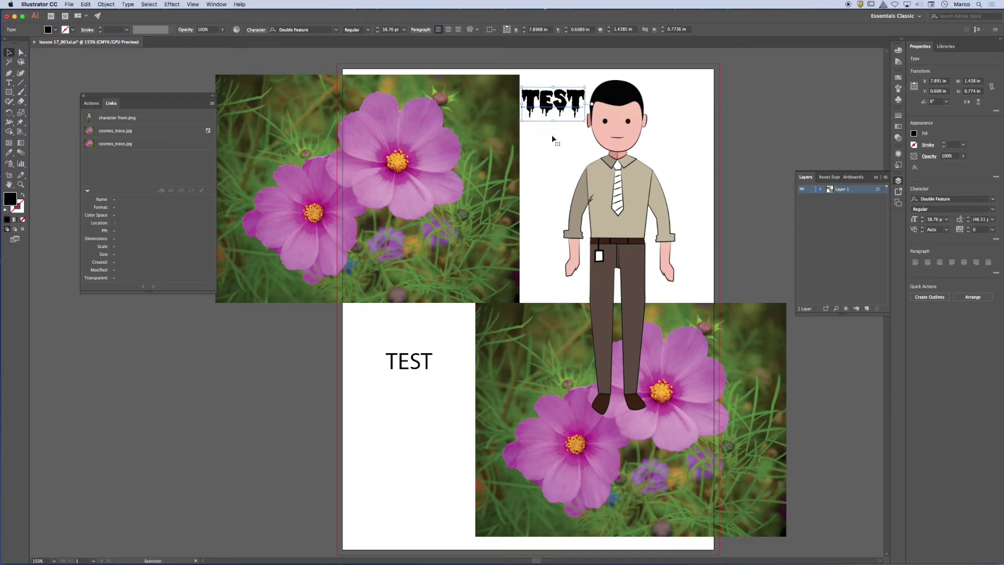
- Set the lower TEST in Sweet Hipster, enlarge it to about 146 pt, and reposition it
{"action": "left_click", "coordinate": [406, 372]}
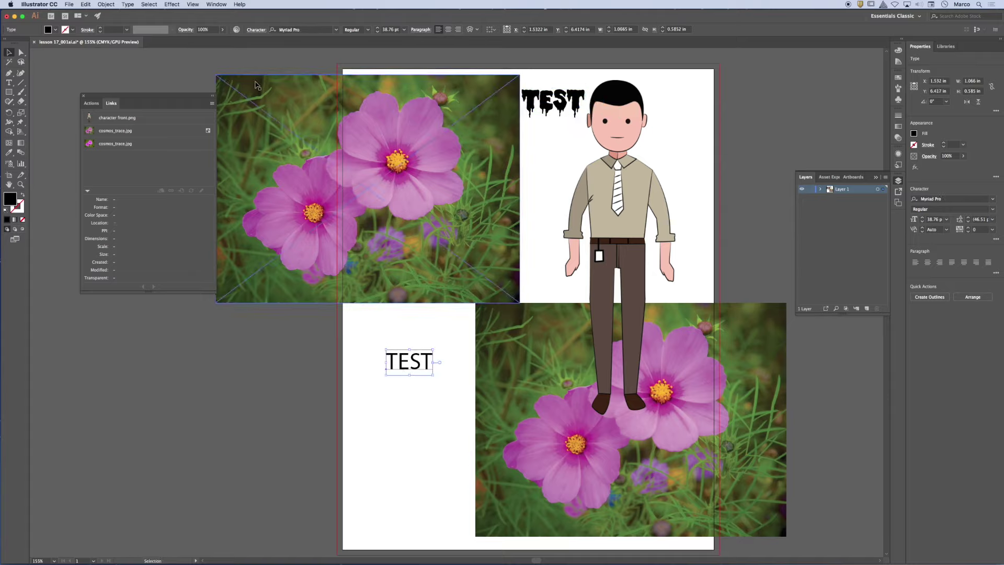
{"action": "left_click", "coordinate": [336, 30]}
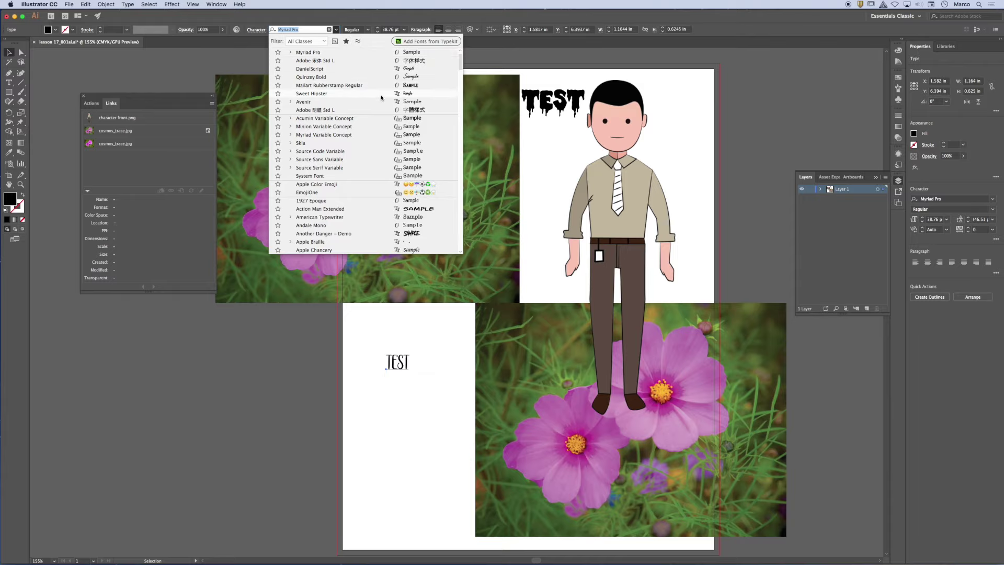
{"action": "left_click", "coordinate": [383, 94]}
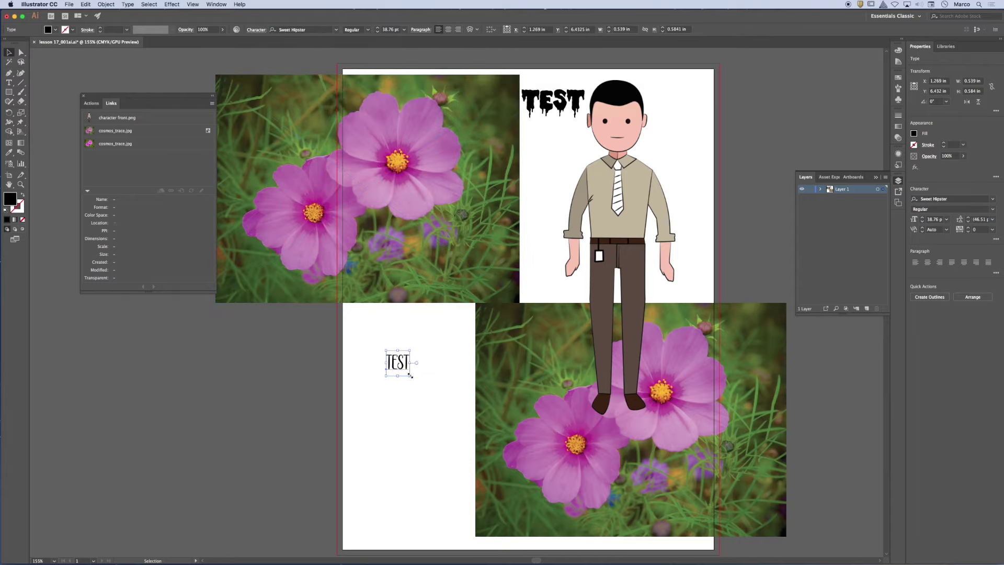
{"action": "left_click_drag", "start_coordinate": [410, 376], "coordinate": [476, 446]}
{"action": "left_click_drag", "start_coordinate": [438, 395], "coordinate": [411, 361]}
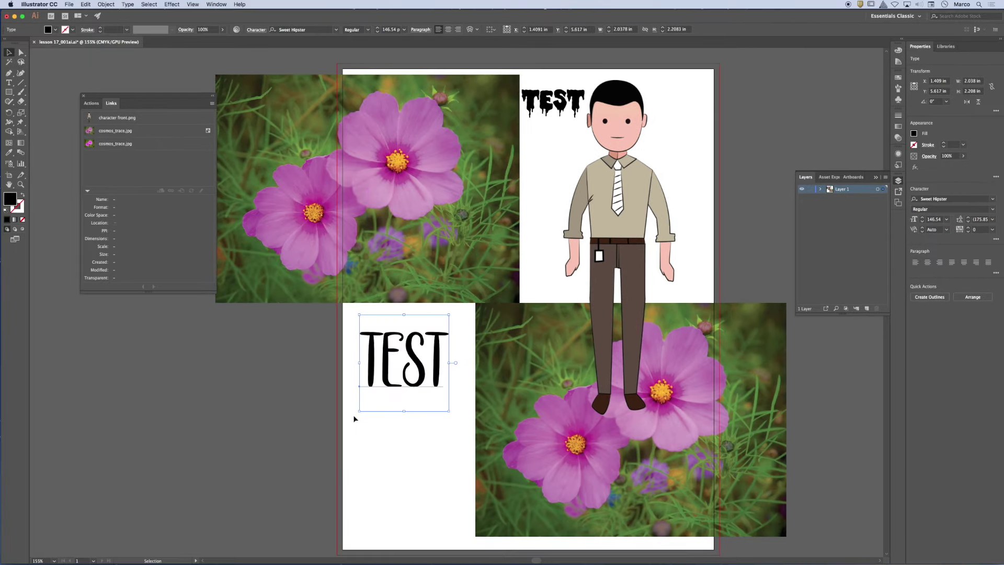
{"action": "left_click", "coordinate": [354, 418]}
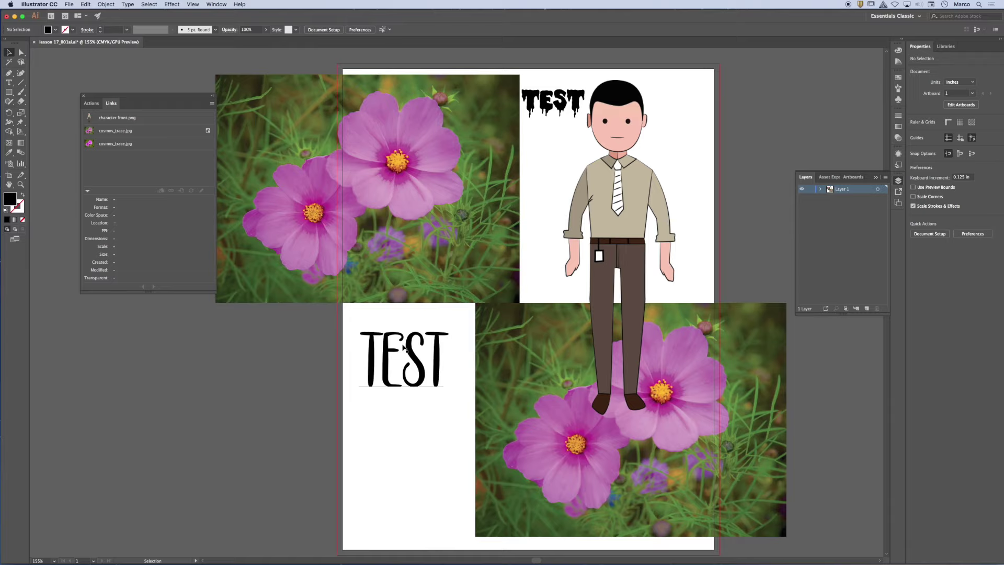
- Choose File > Package and save the document when the alert requires it
{"action": "left_click", "coordinate": [63, 3]}
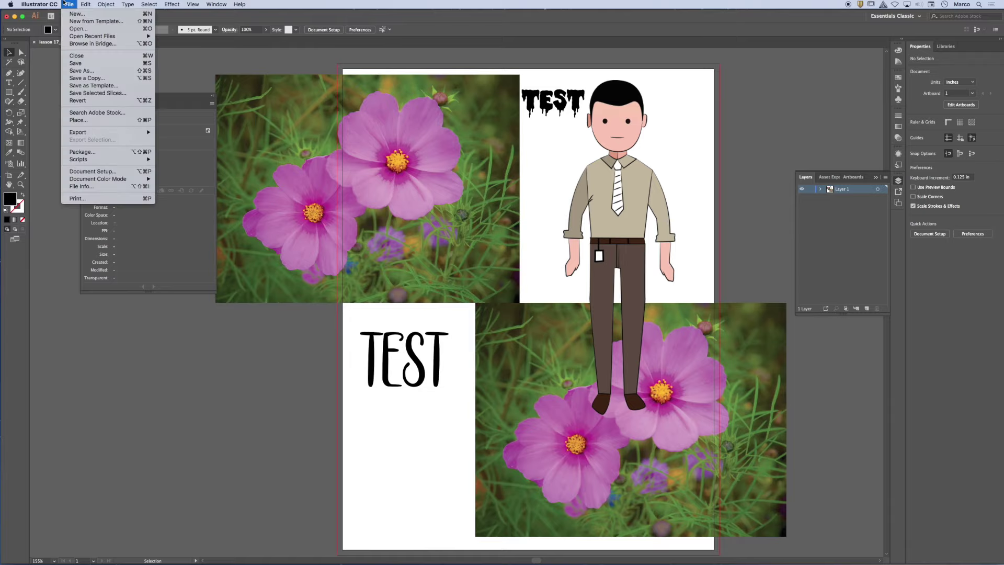
{"action": "left_click", "coordinate": [112, 153]}
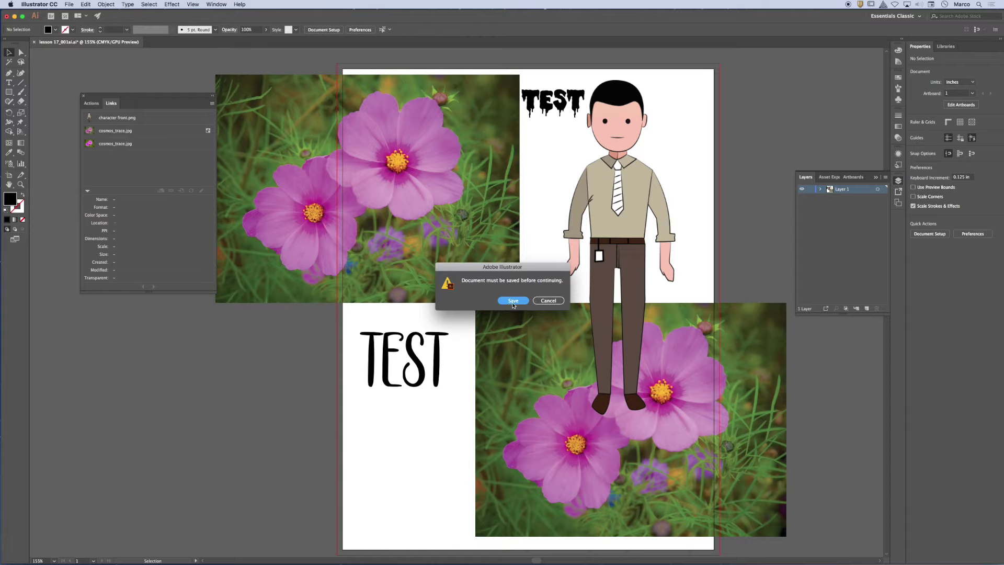
{"action": "left_click", "coordinate": [510, 301]}
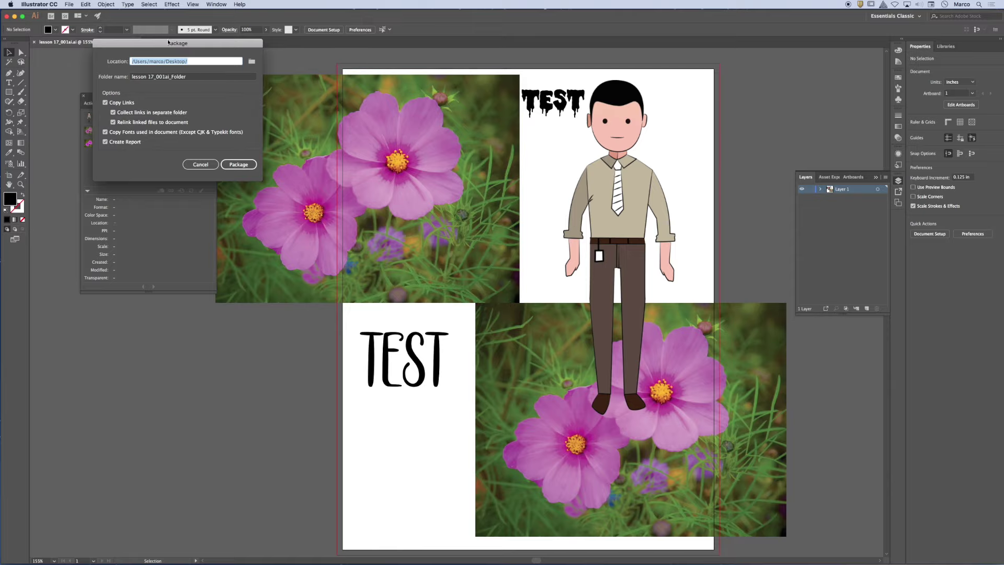
- Package to a folder named 'lesson 17 package' with links, fonts and report
{"action": "left_click_drag", "start_coordinate": [167, 41], "coordinate": [371, 155]}
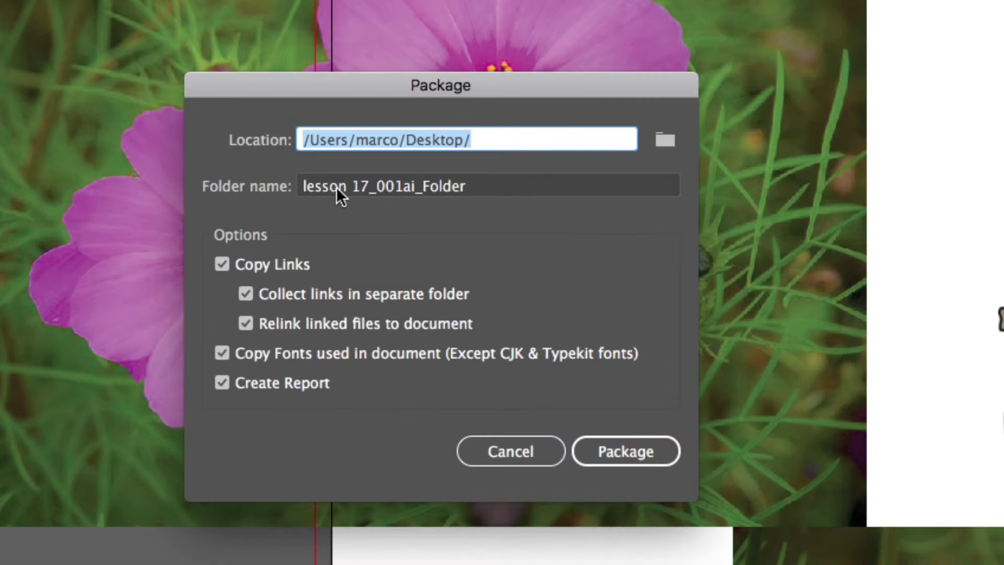
{"action": "left_click", "coordinate": [345, 185]}
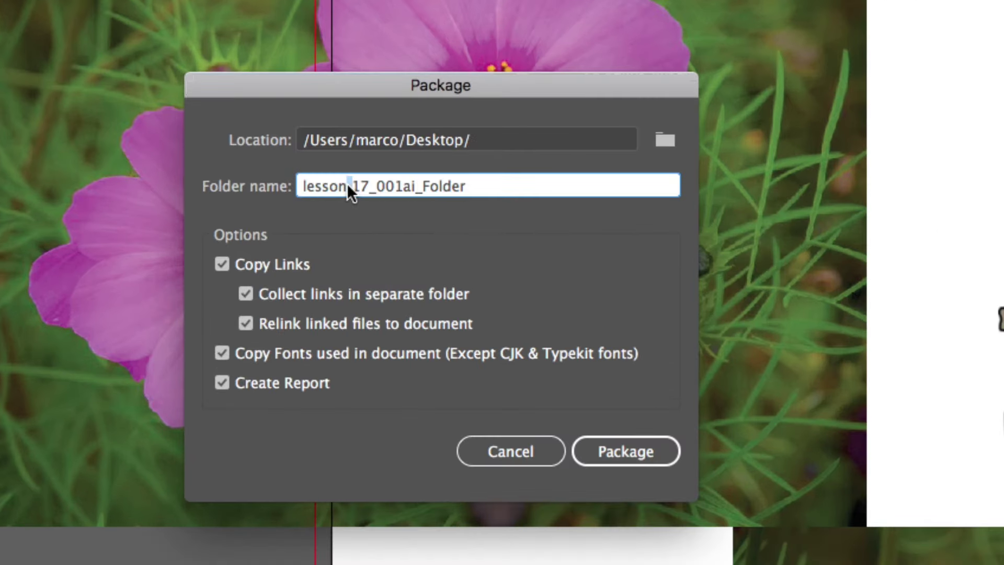
{"action": "type", "text": "lesso"}
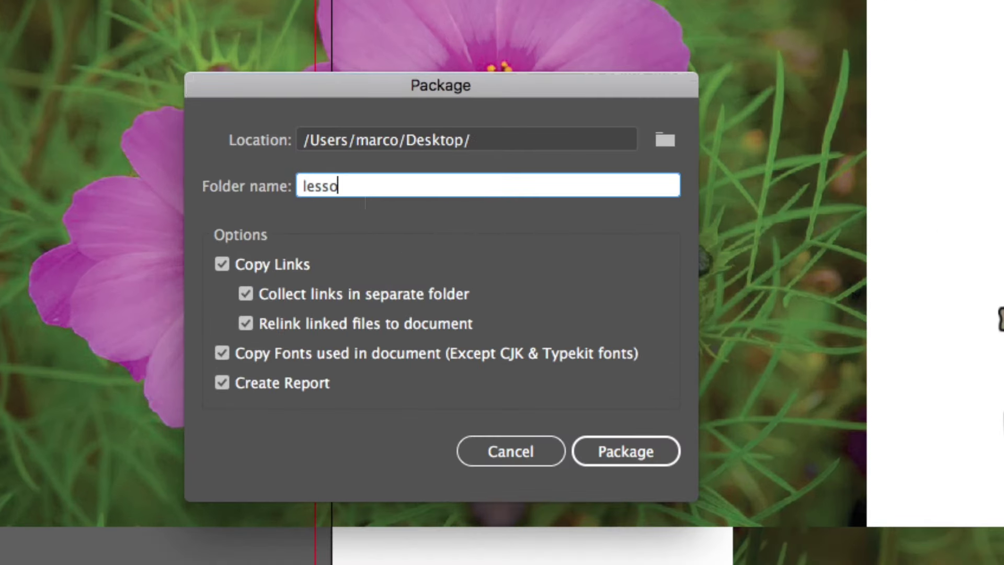
{"action": "type", "text": "n 17 package"}
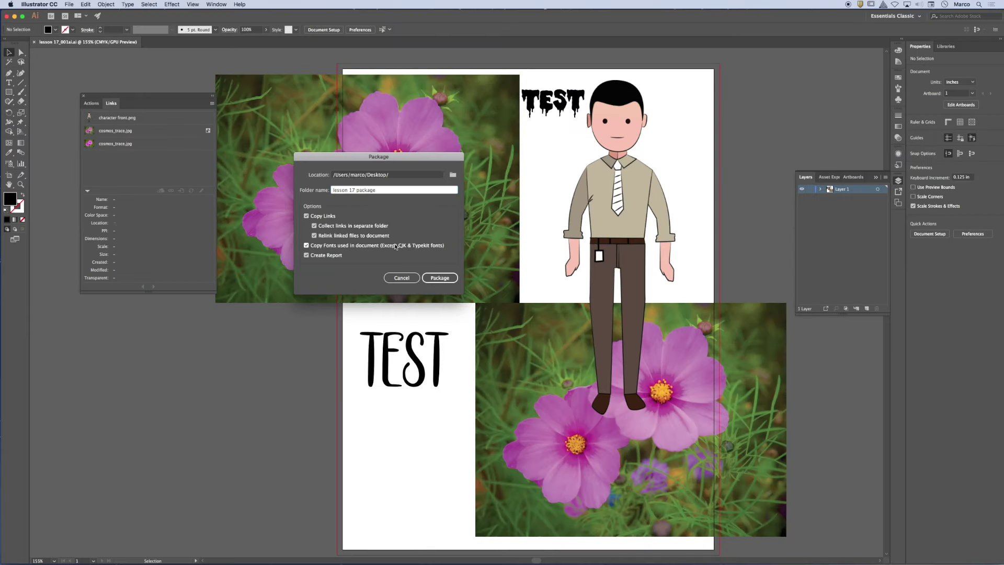
{"action": "left_click", "coordinate": [440, 280]}
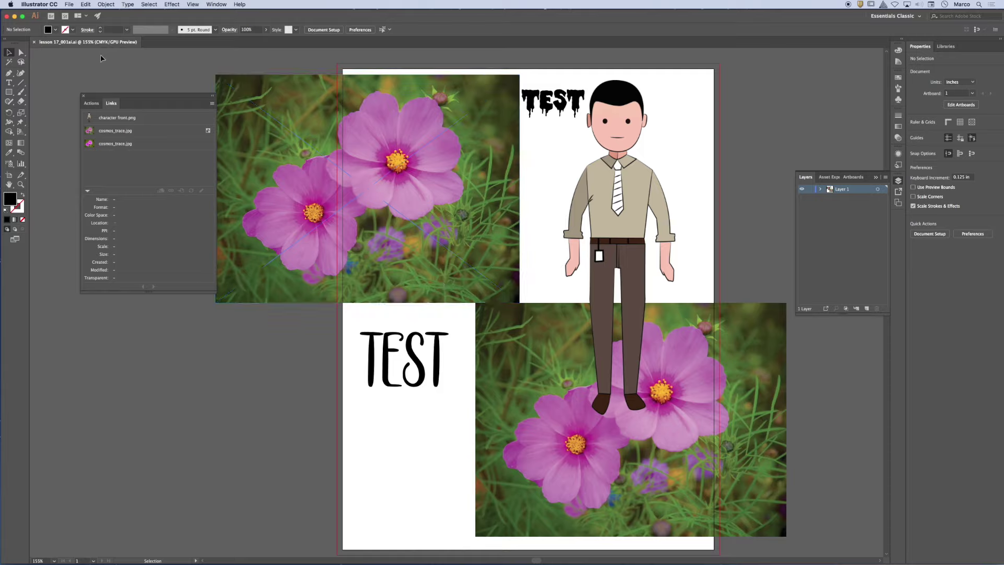
- Hide Illustrator and close the lesson 17 Finder window
{"action": "key", "text": "F11"}
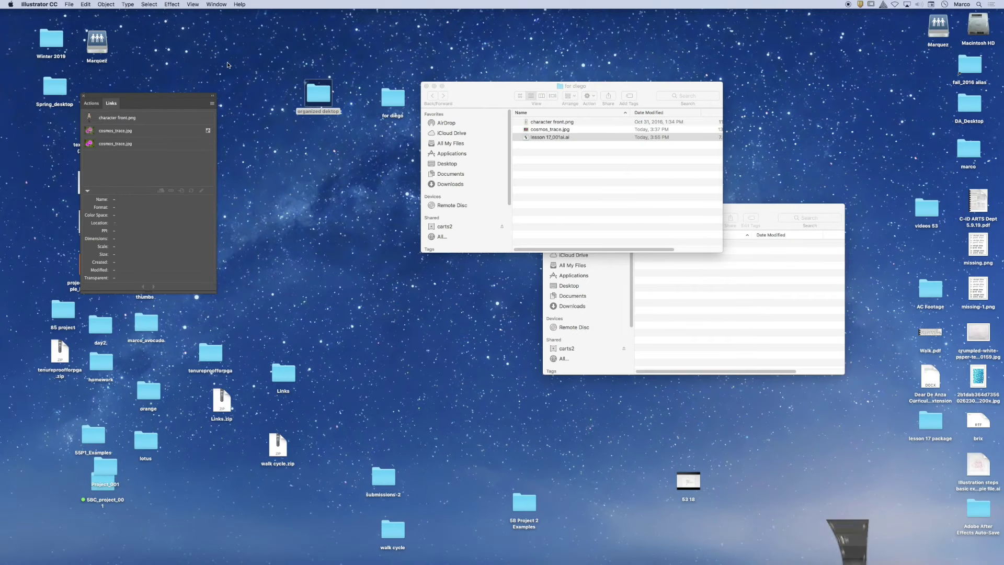
{"action": "left_click", "coordinate": [343, 199]}
{"action": "left_click_drag", "start_coordinate": [499, 94], "coordinate": [392, 332]}
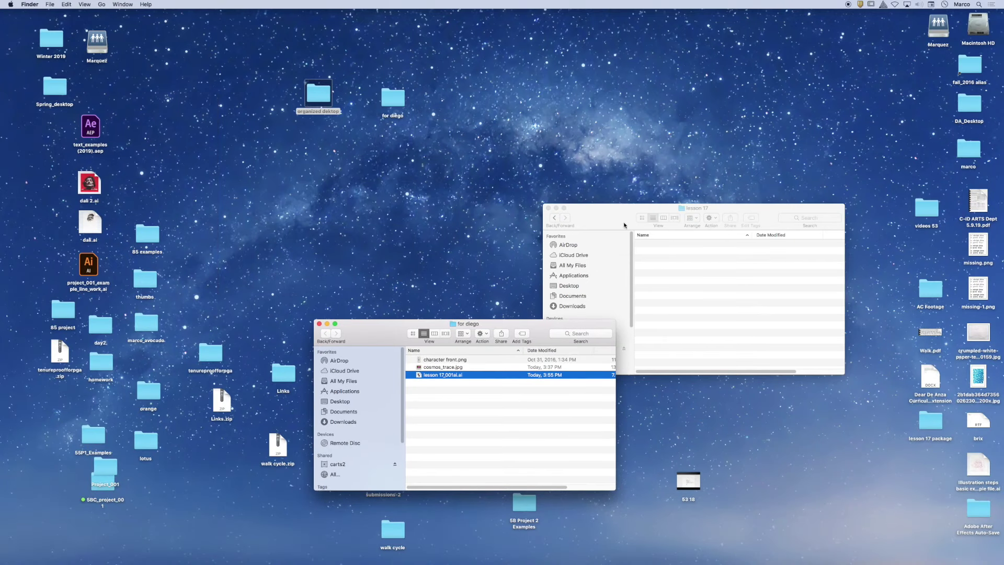
{"action": "left_click_drag", "start_coordinate": [729, 219], "coordinate": [659, 119]}
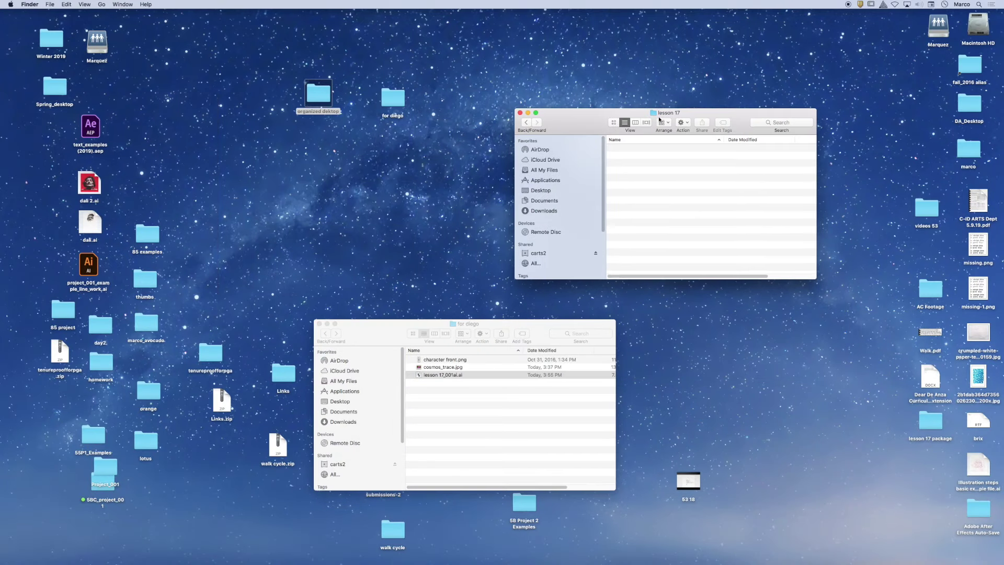
{"action": "left_click", "coordinate": [520, 112]}
- Close the older folder window, place the lesson 17 package folder mid-desktop, and open it
{"action": "left_click_drag", "start_coordinate": [930, 421], "coordinate": [577, 113]}
{"action": "left_click", "coordinate": [319, 324]}
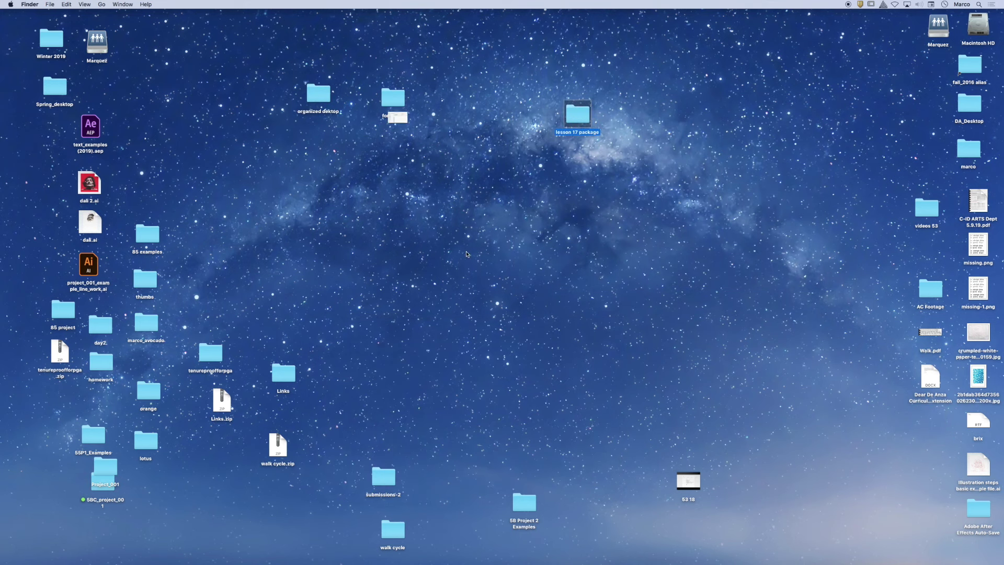
{"action": "left_click_drag", "start_coordinate": [588, 152], "coordinate": [594, 166]}
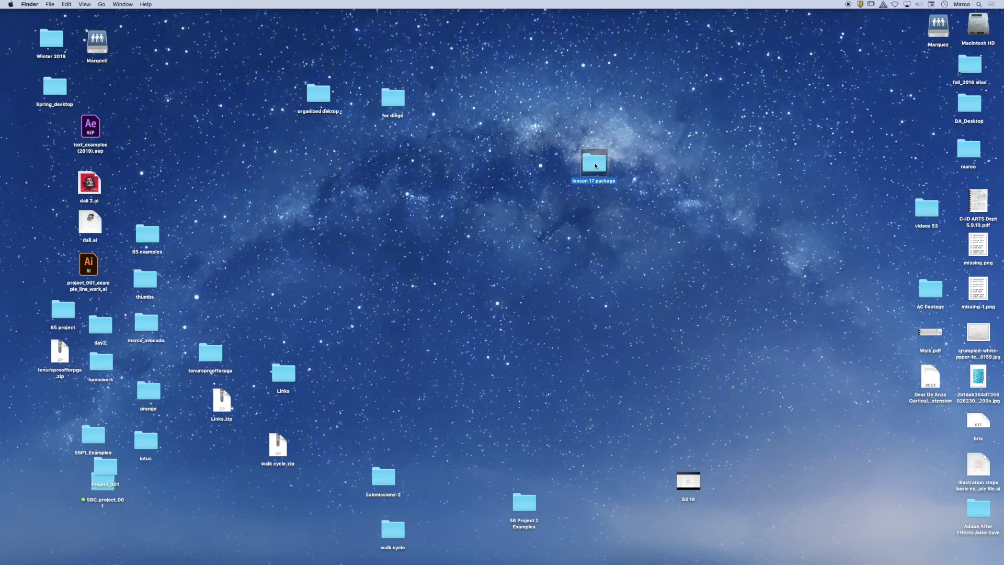
{"action": "double_click", "coordinate": [594, 165]}
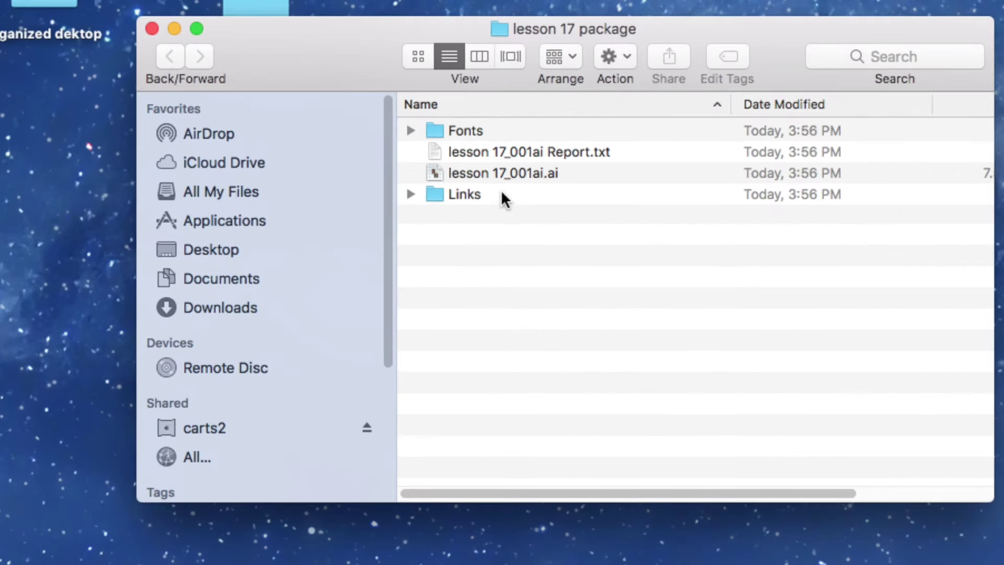
{"action": "left_click", "coordinate": [491, 174]}
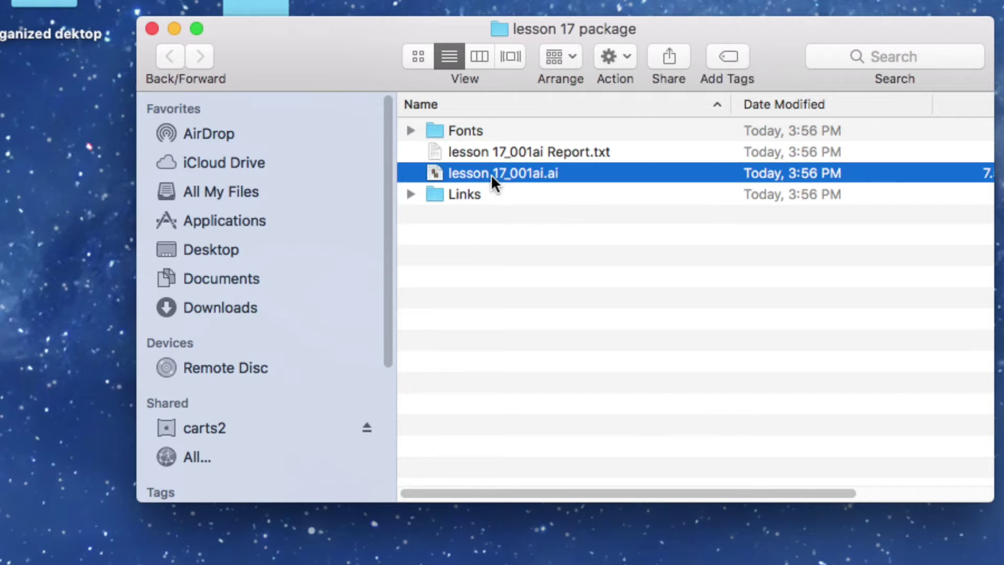
{"action": "left_click", "coordinate": [410, 131]}
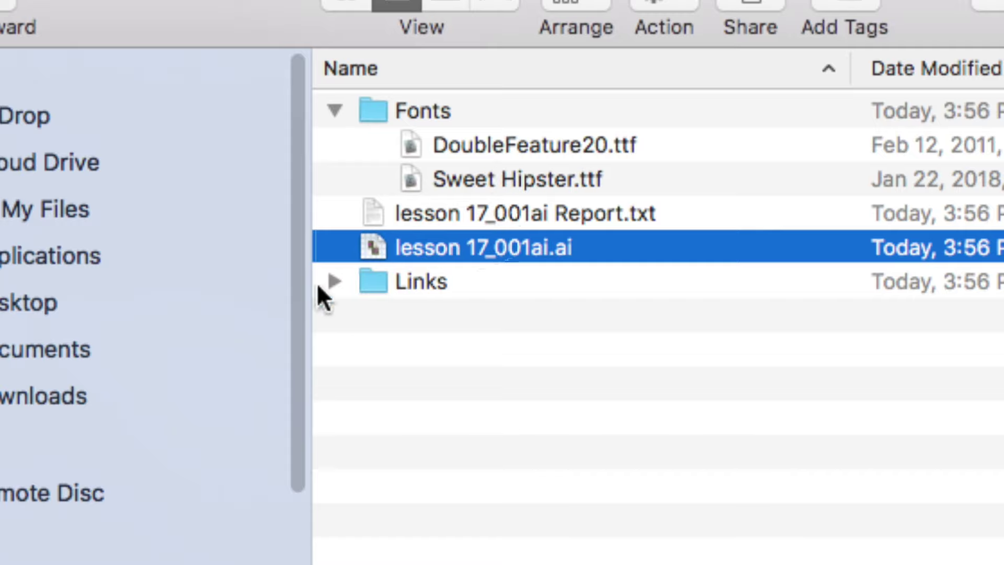
{"action": "left_click", "coordinate": [332, 281]}
{"action": "left_click", "coordinate": [459, 318]}
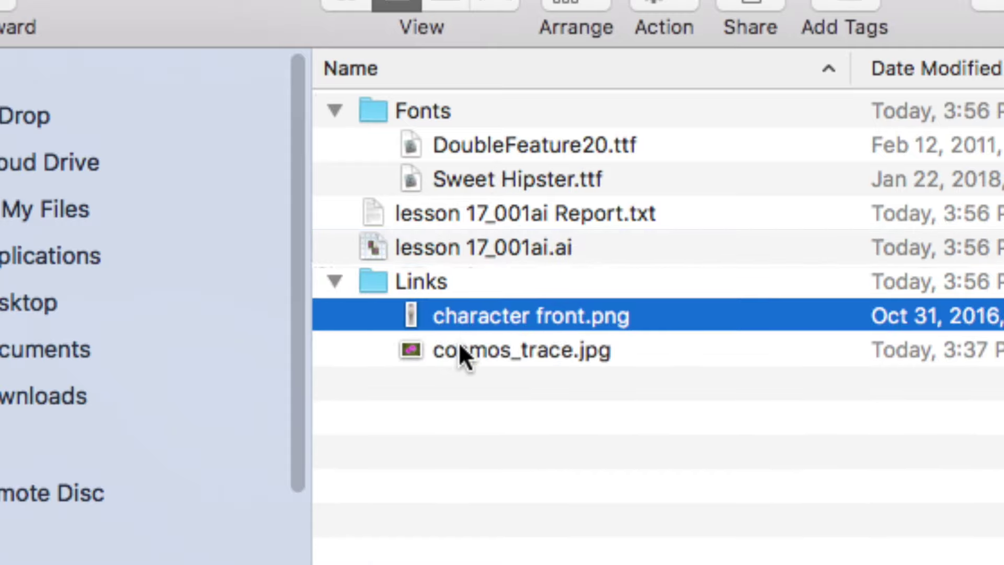
{"action": "left_click", "coordinate": [455, 349]}
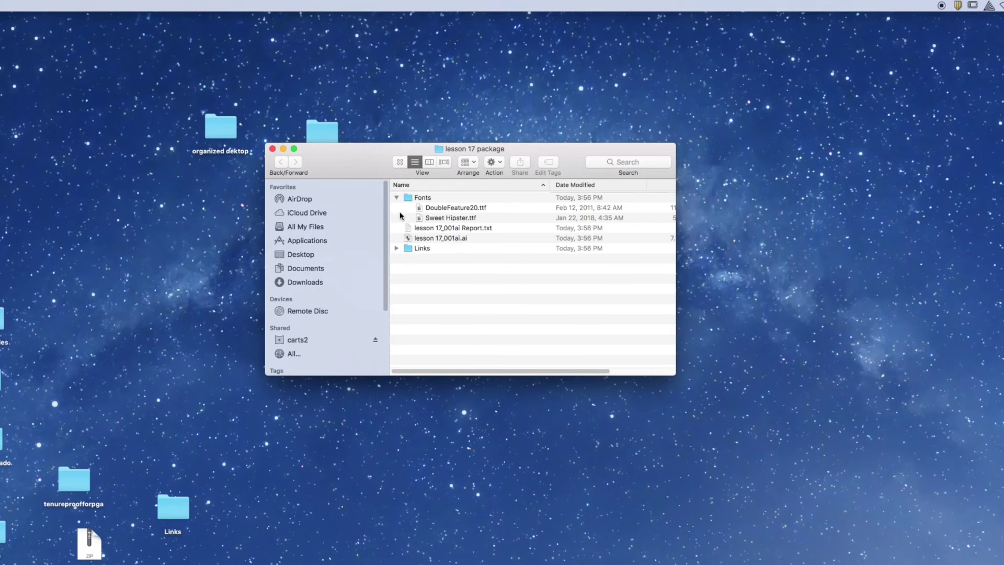
{"action": "left_click", "coordinate": [396, 198]}
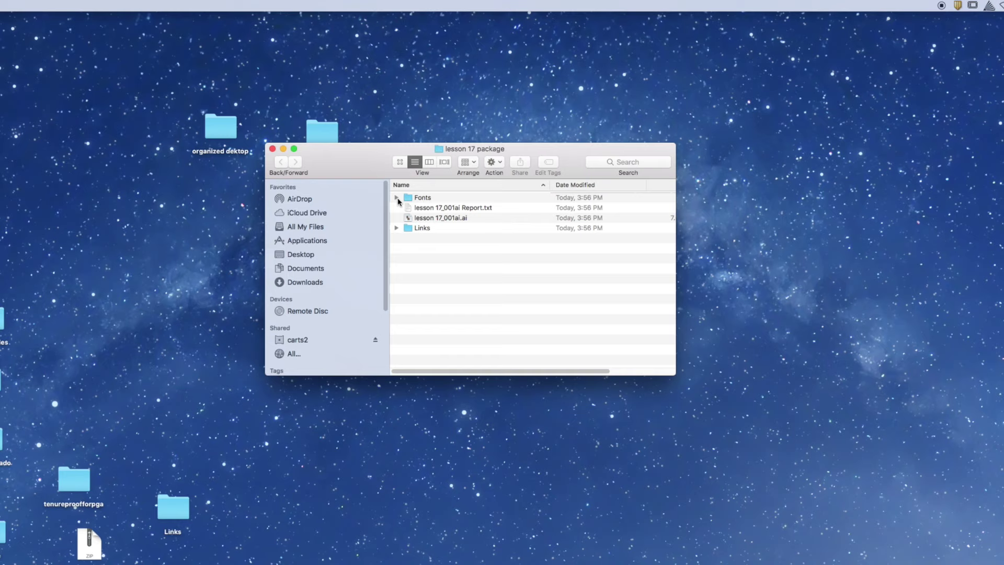
- Close the lesson 17 package window and drag its folder toward the top of the desktop
{"action": "key", "text": "super+w"}
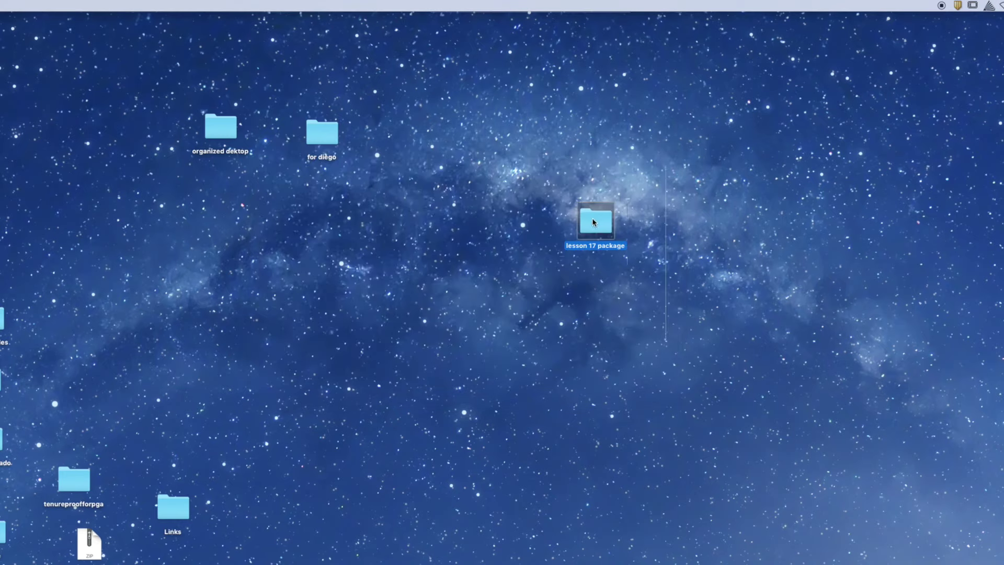
{"action": "left_click_drag", "start_coordinate": [594, 222], "coordinate": [537, 116]}
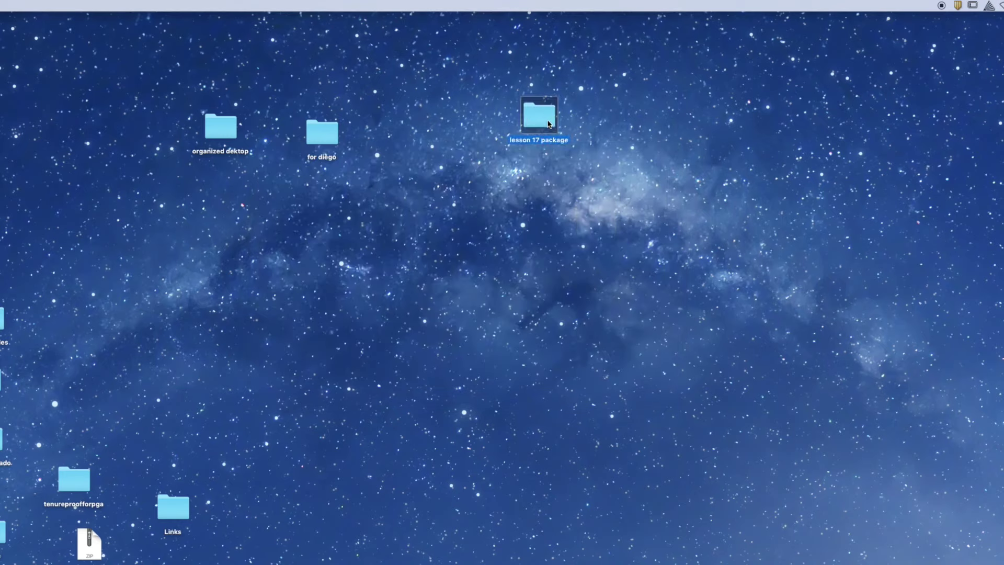